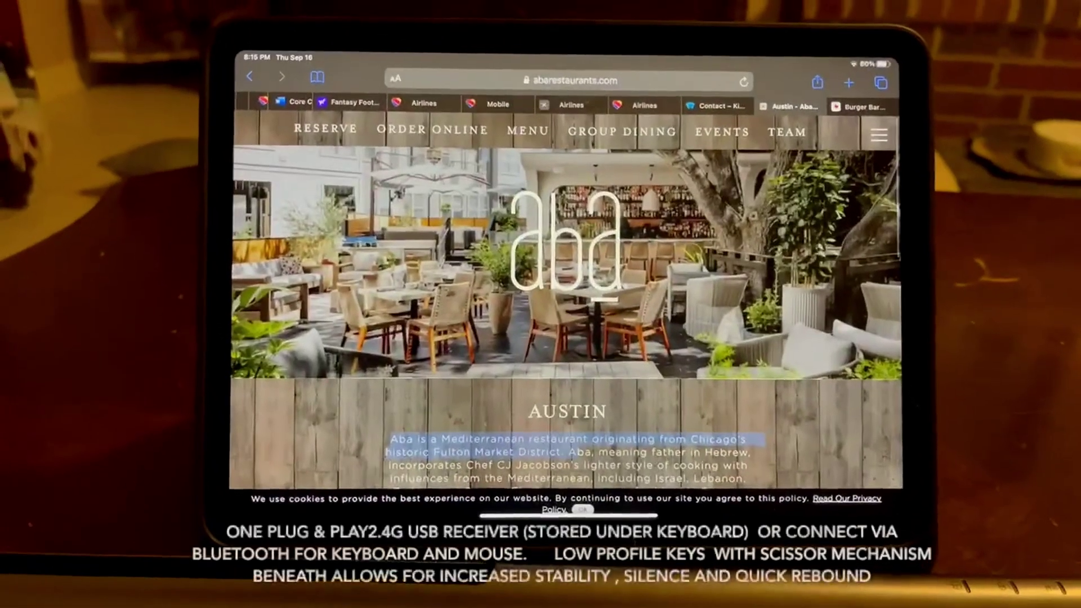
pyautogui.click(562, 80)
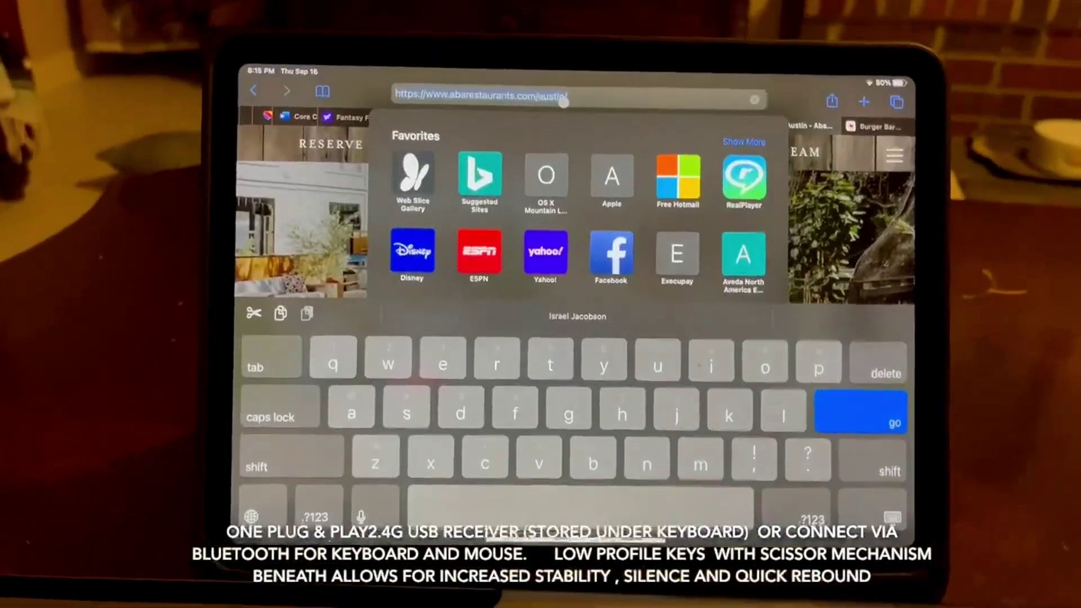
pyautogui.write('apple.com')
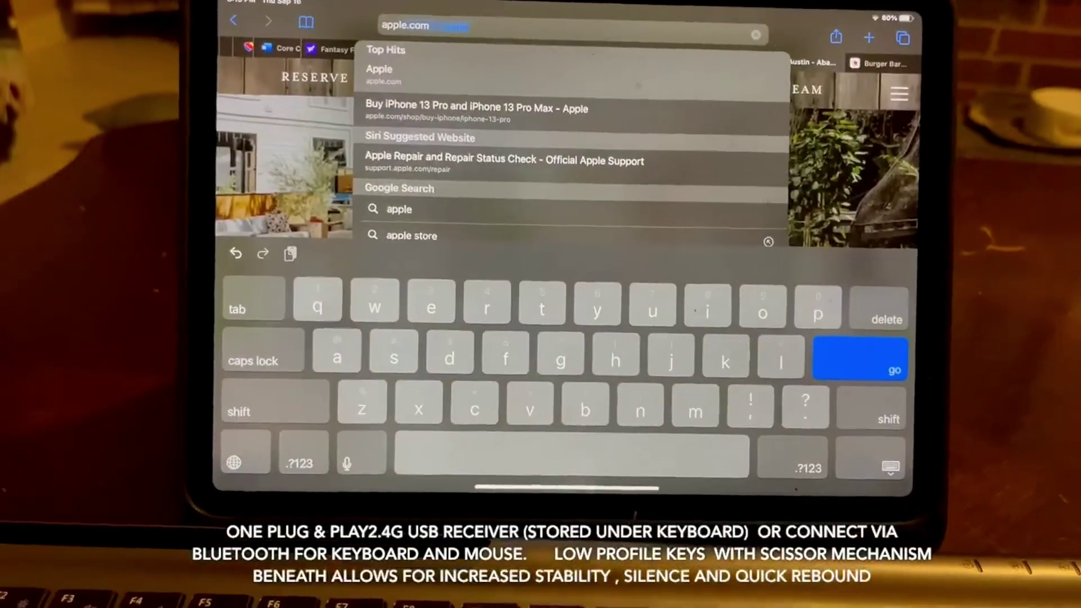
pyautogui.write('c')
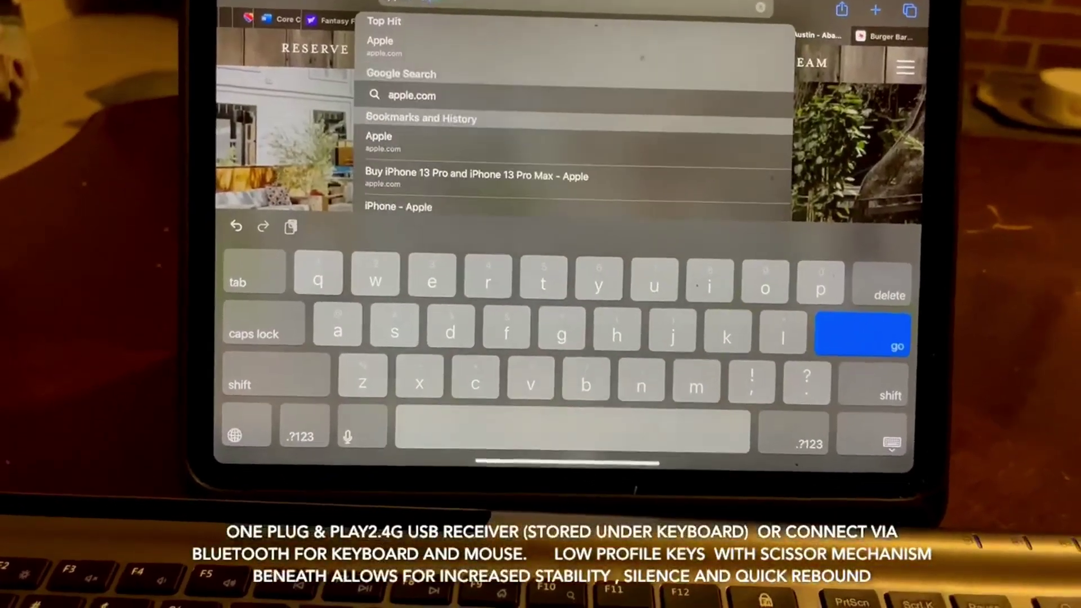
pyautogui.press('Return')
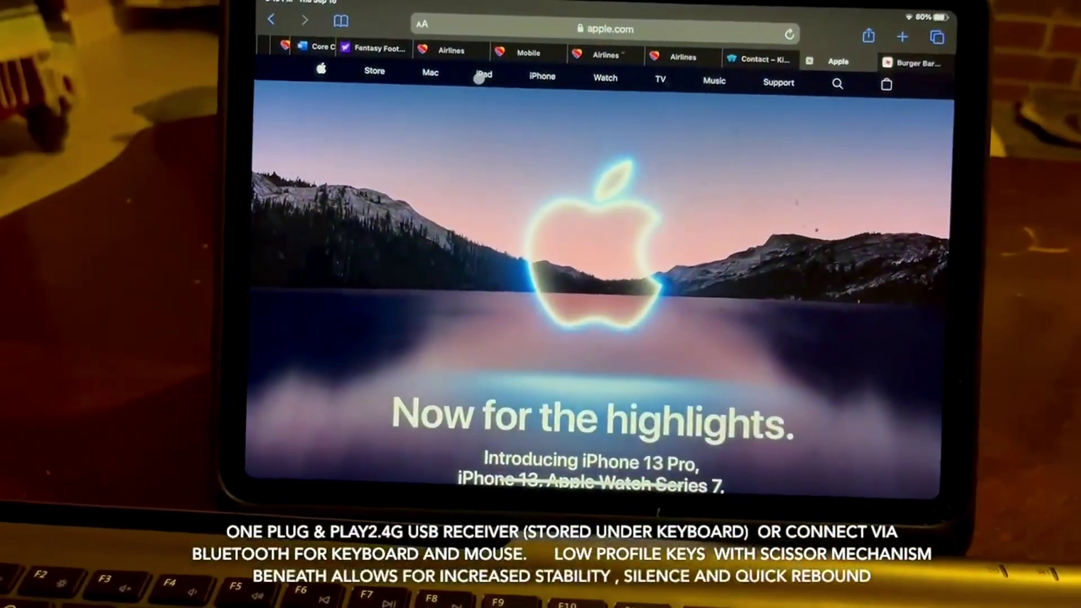
pyautogui.click(481, 76)
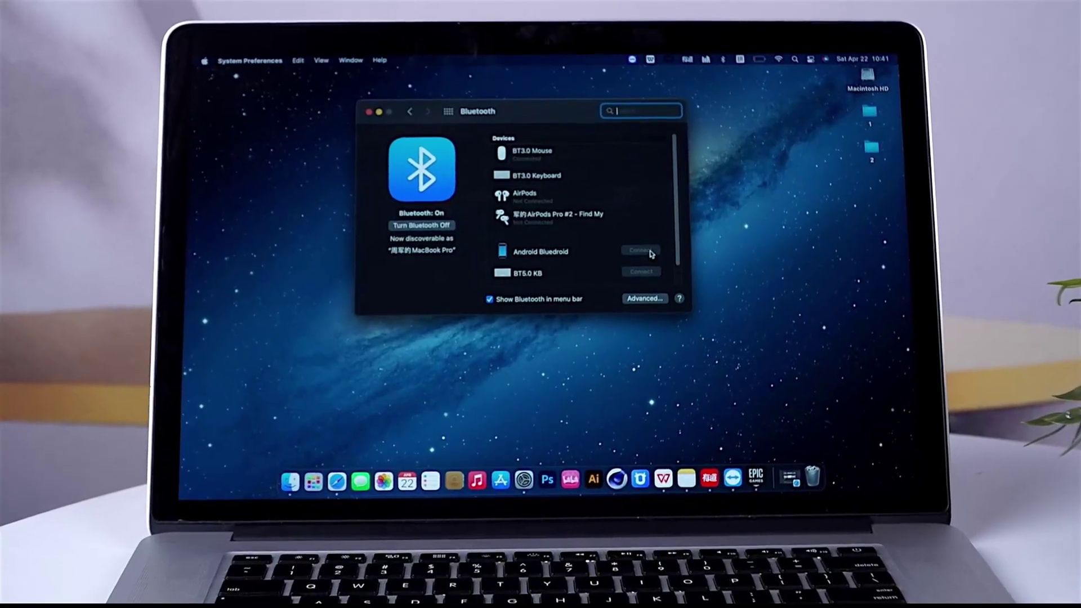
pyautogui.click(367, 107)
pyautogui.click(664, 477)
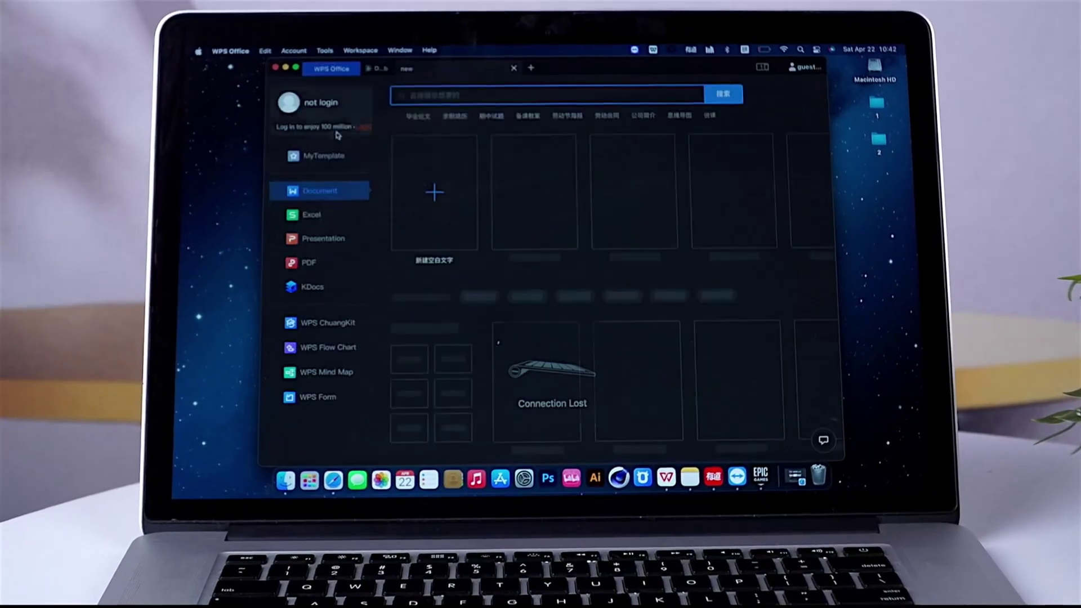